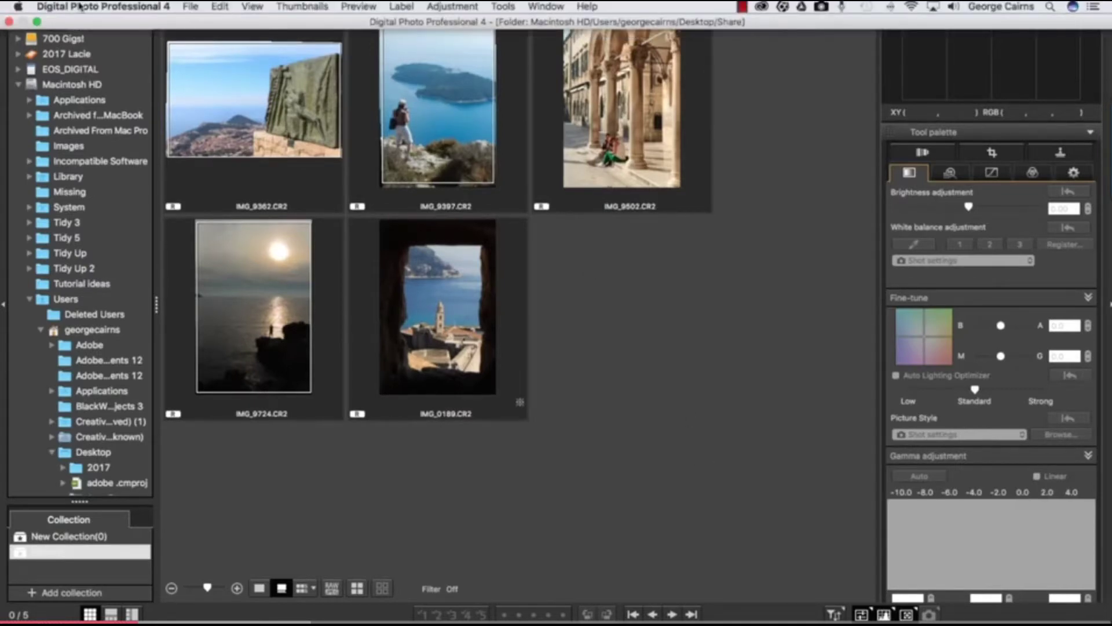
Step: In Preferences' Color management, select sRGB as the default work colour space
left_click(80, 7)
left_click(86, 45)
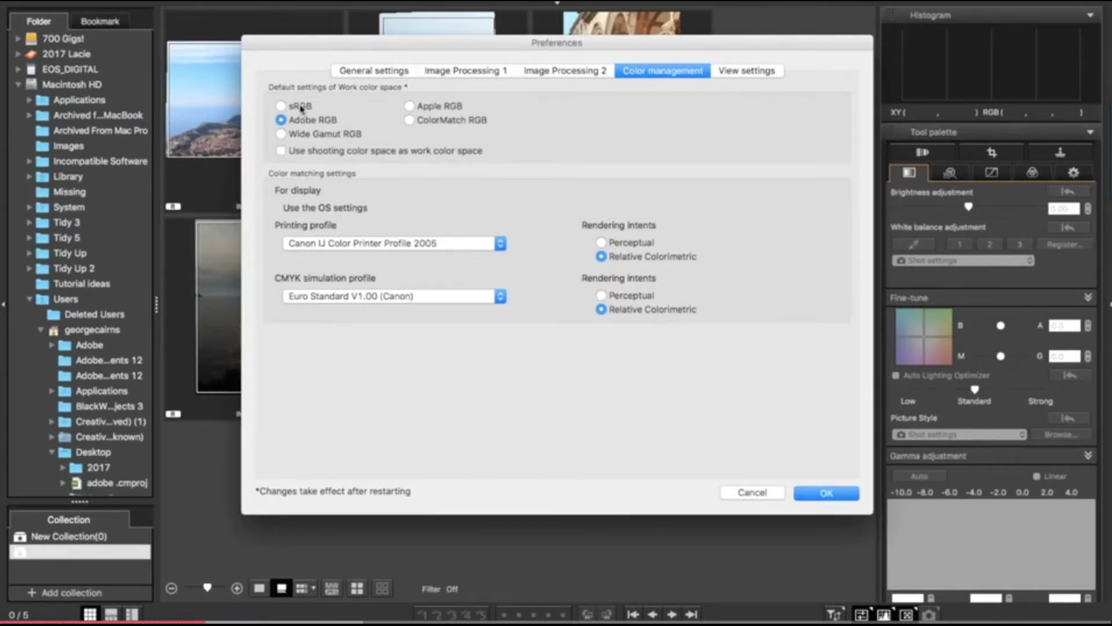
left_click(282, 106)
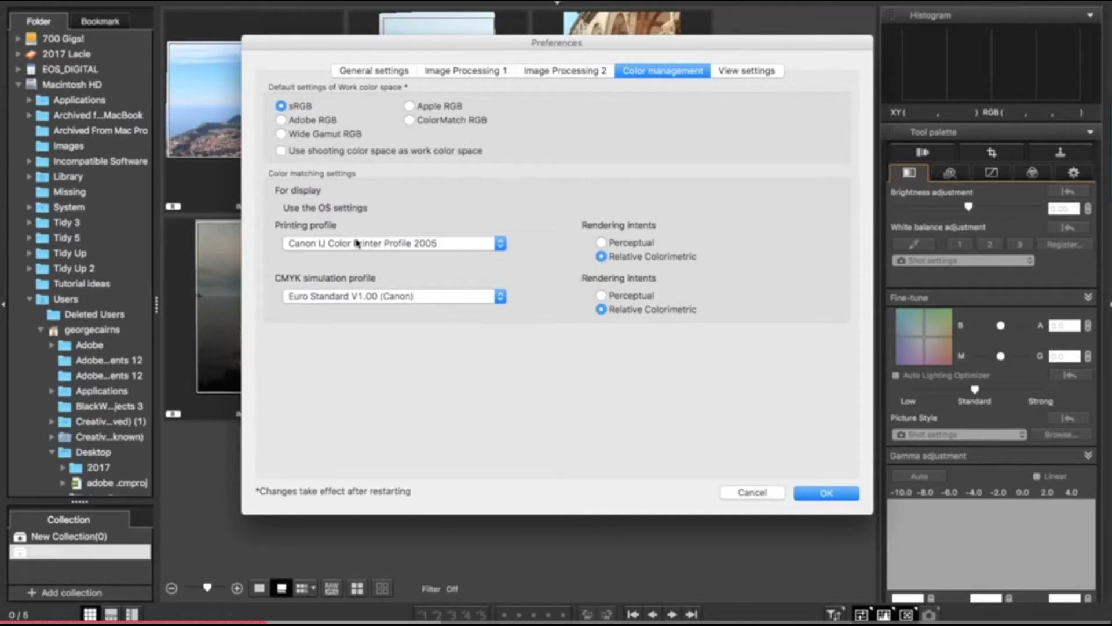
left_click(358, 244)
Step: Keep Canon IJ Color Printer Profile 2005 as the printing profile with Perceptual rendering intent
left_click(357, 245)
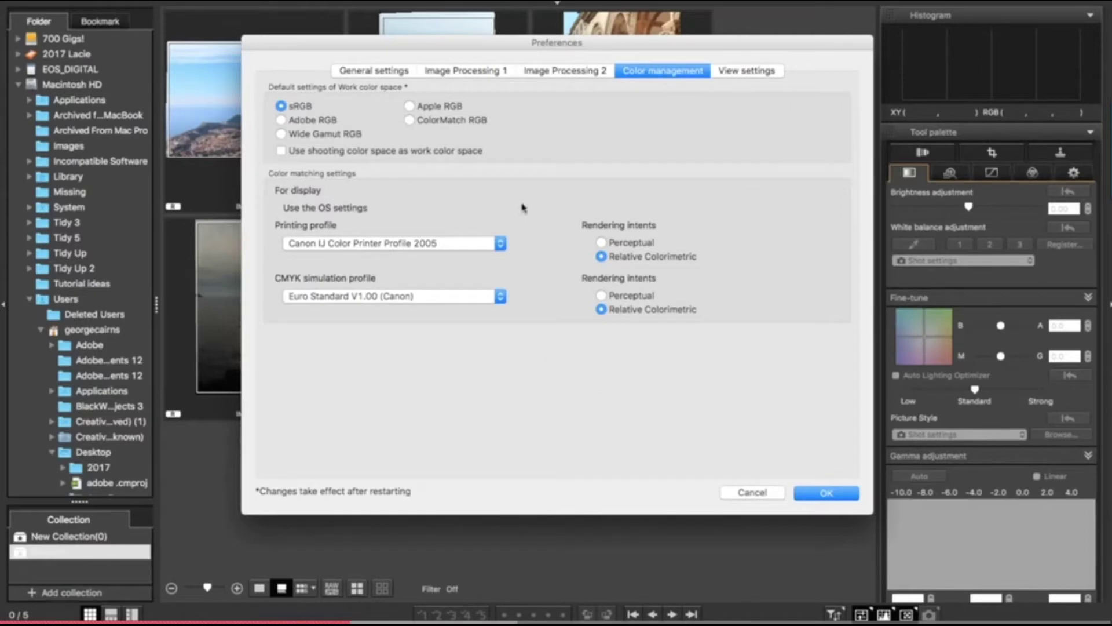
left_click(605, 243)
left_click(371, 72)
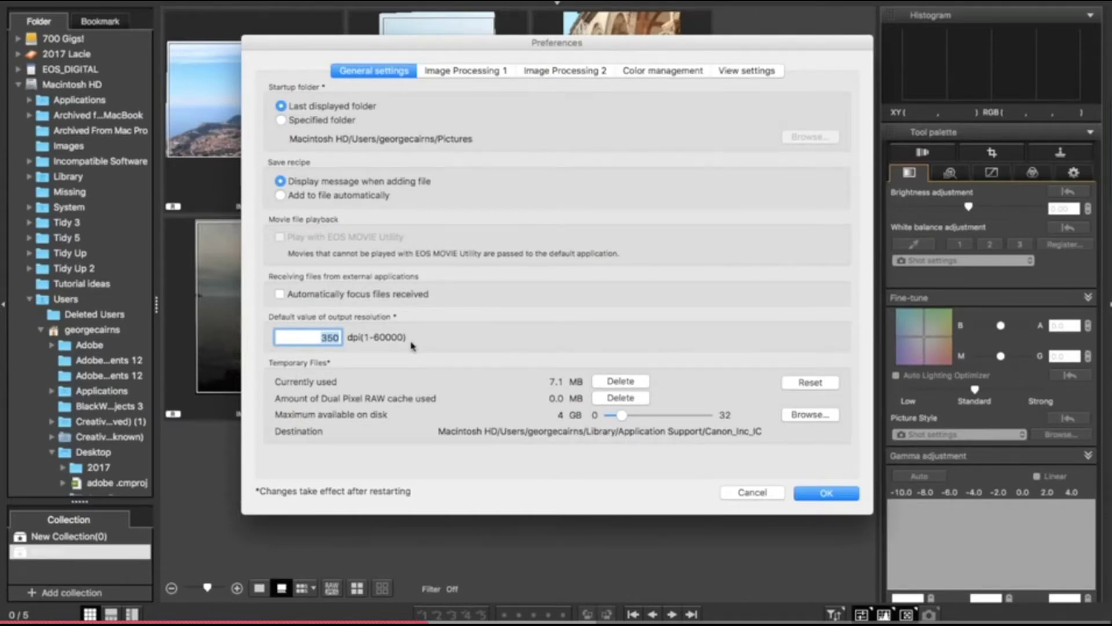
Step: Change the default output resolution from 350 to 100 dpi and confirm the preferences
left_click(319, 334)
double_click(319, 335)
type("100")
left_click(821, 492)
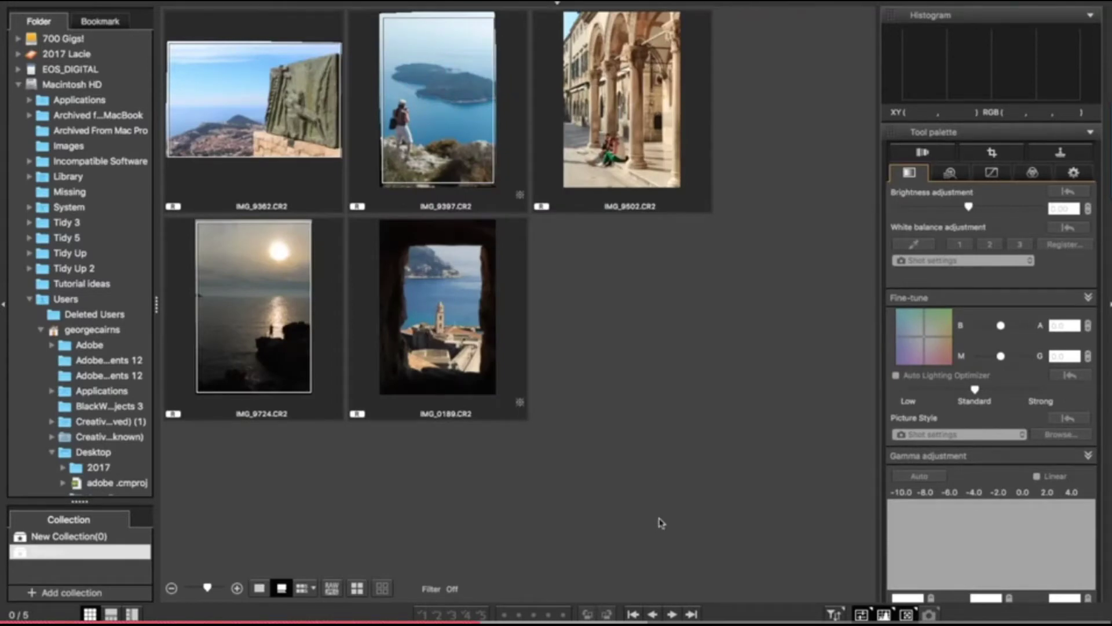
Step: Switch IMG_0189's work colour space from Adobe RGB to sRGB via the Adjustment menu
left_click(438, 341)
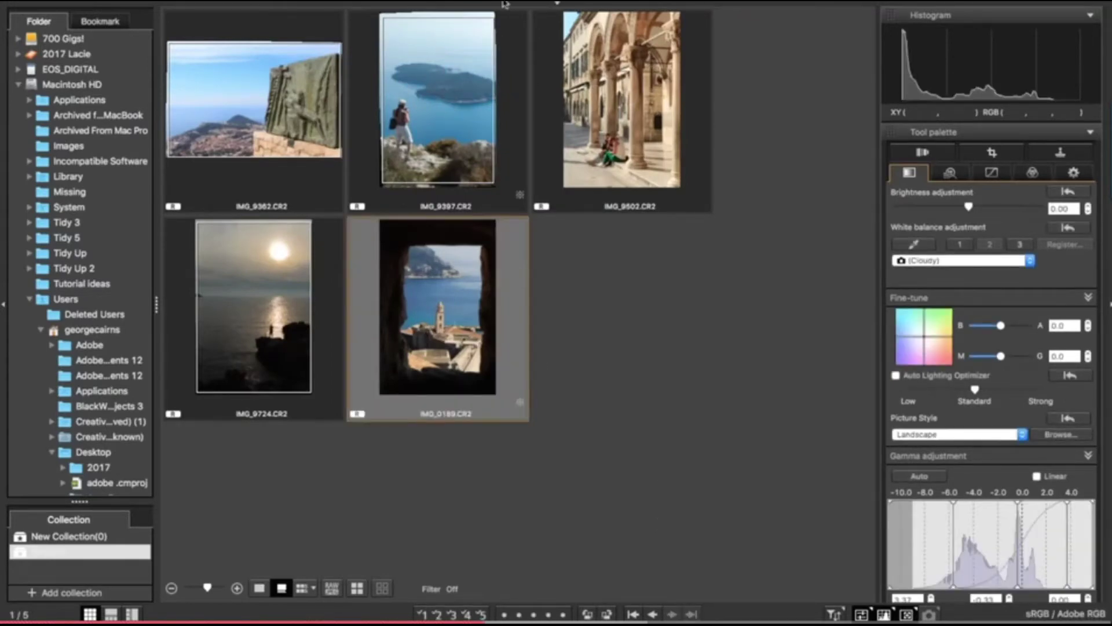
mouse_move(504, 4)
left_click(450, 6)
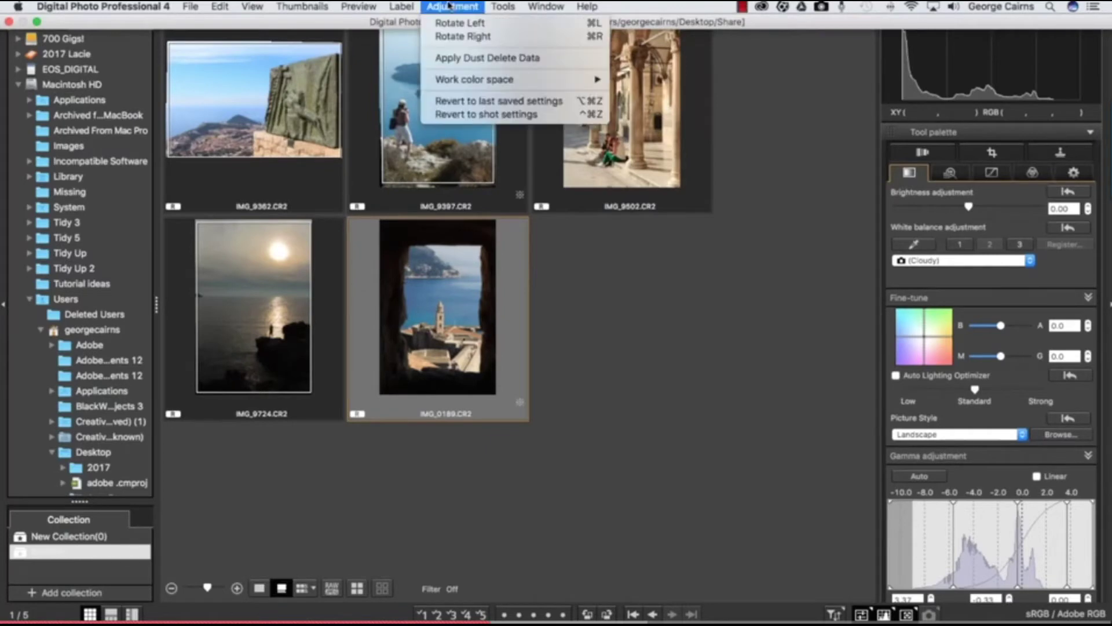
mouse_move(458, 81)
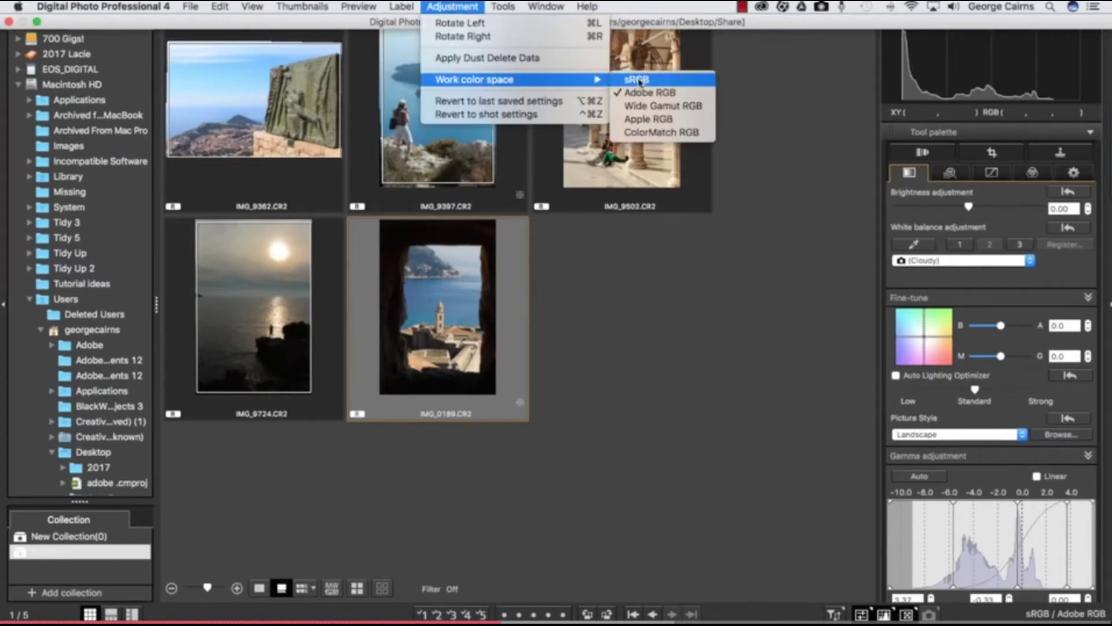
left_click(639, 82)
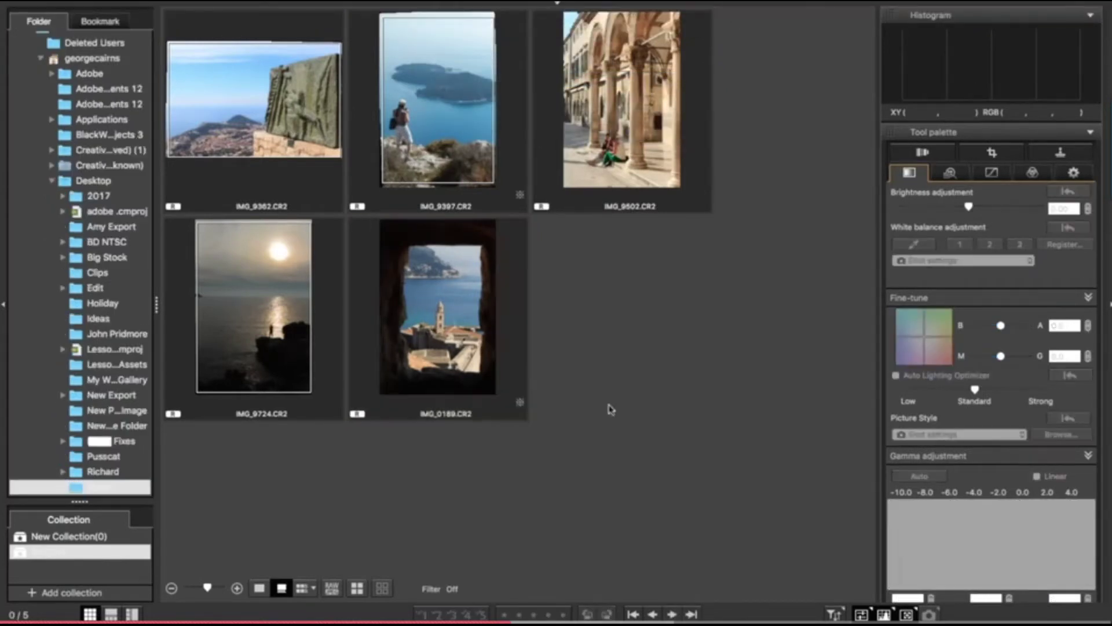
left_click(265, 104)
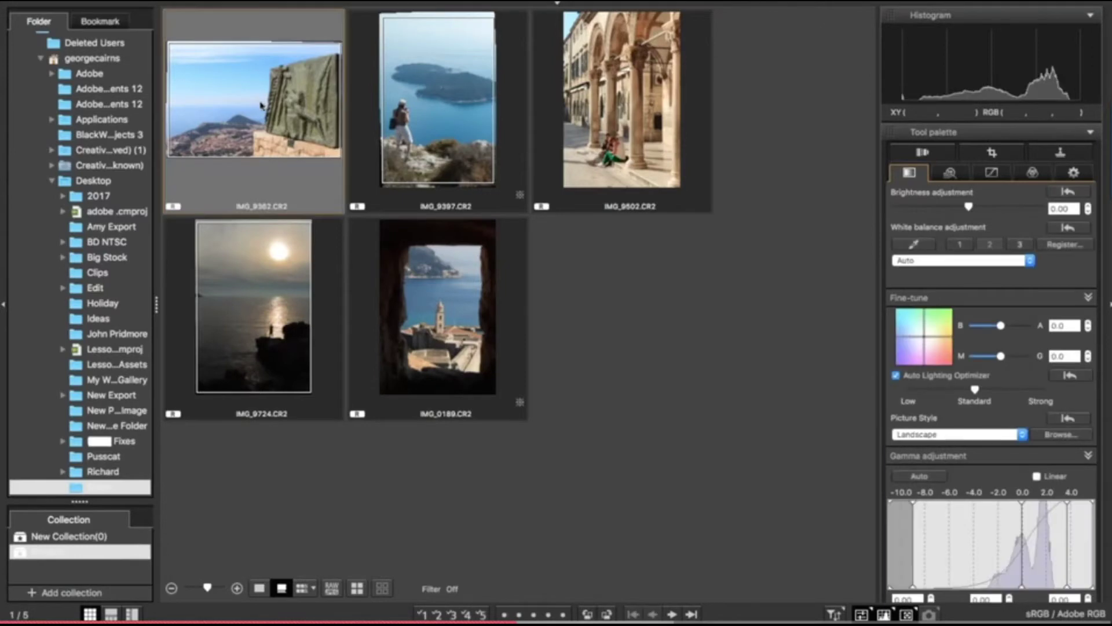
mouse_move(86, 4)
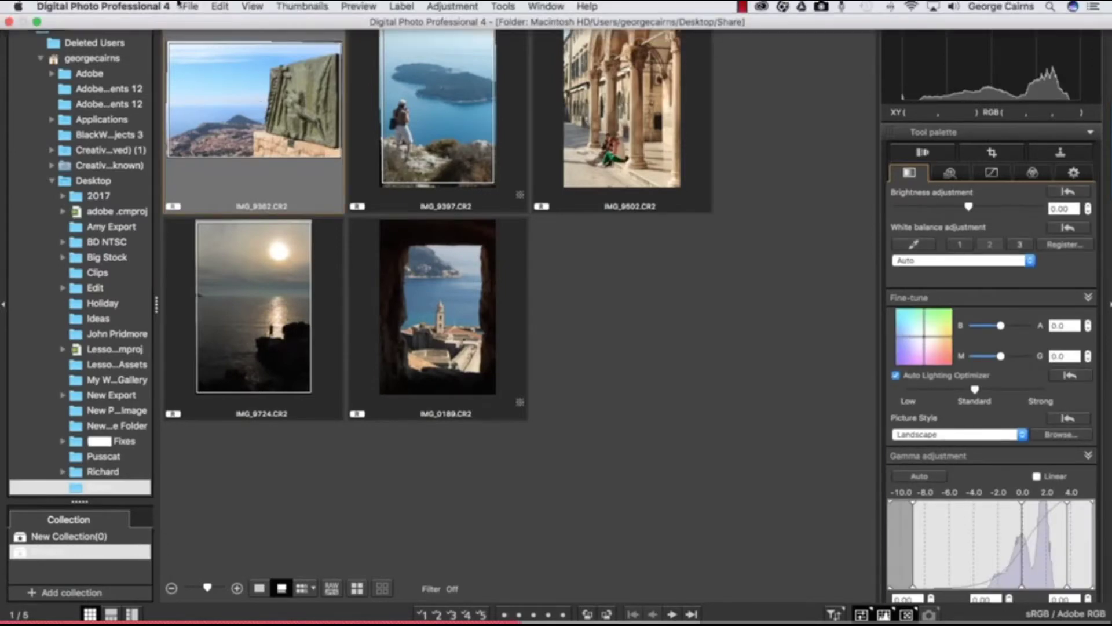
left_click(190, 6)
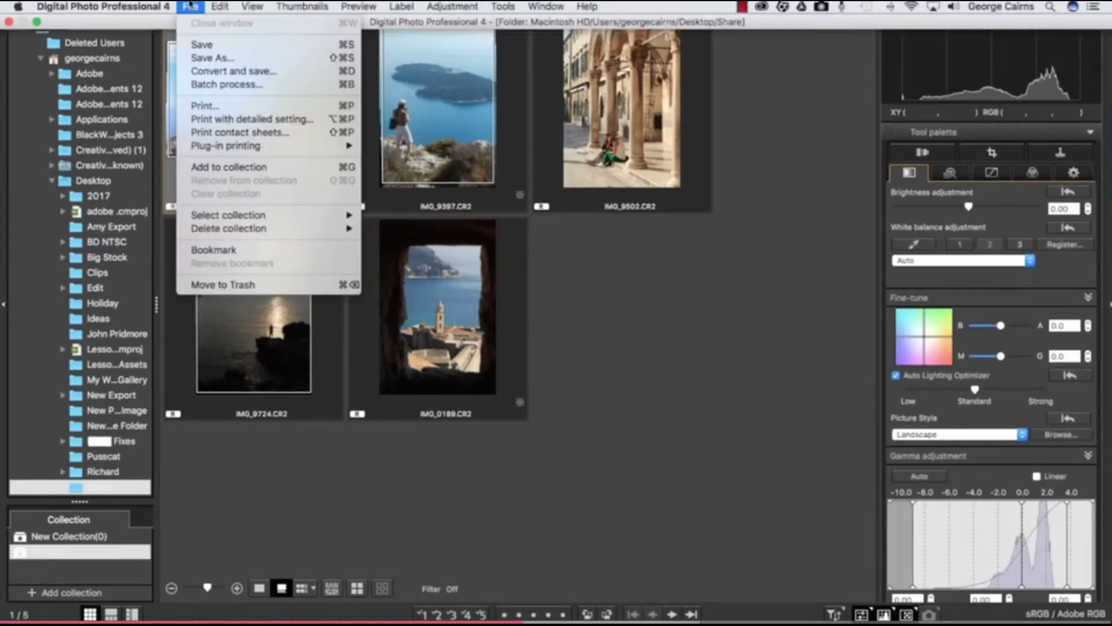
left_click(213, 71)
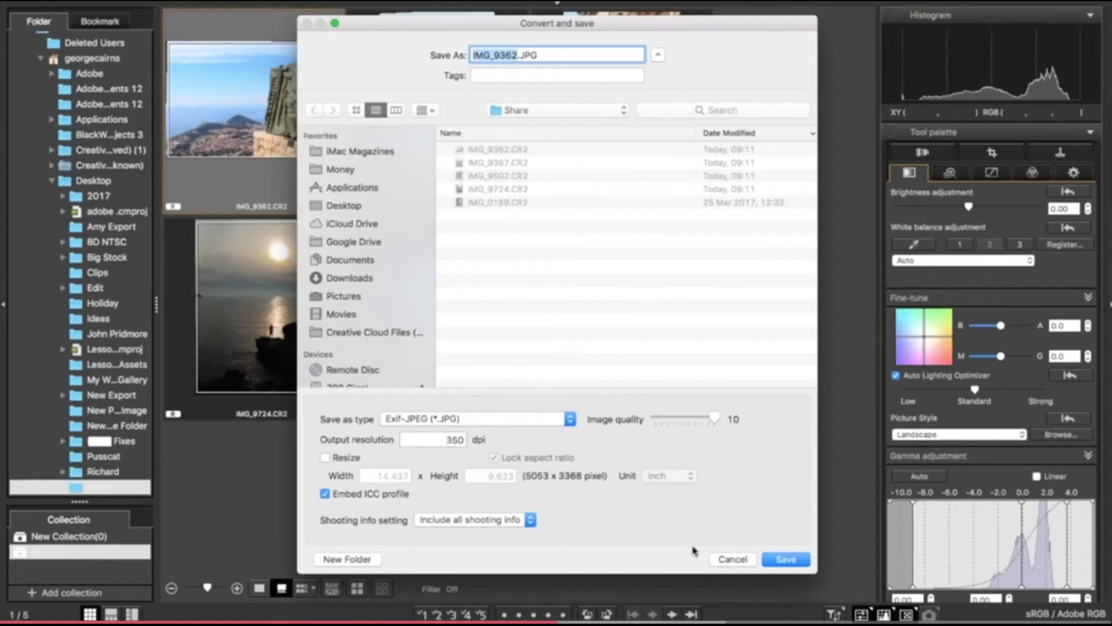
left_click(743, 558)
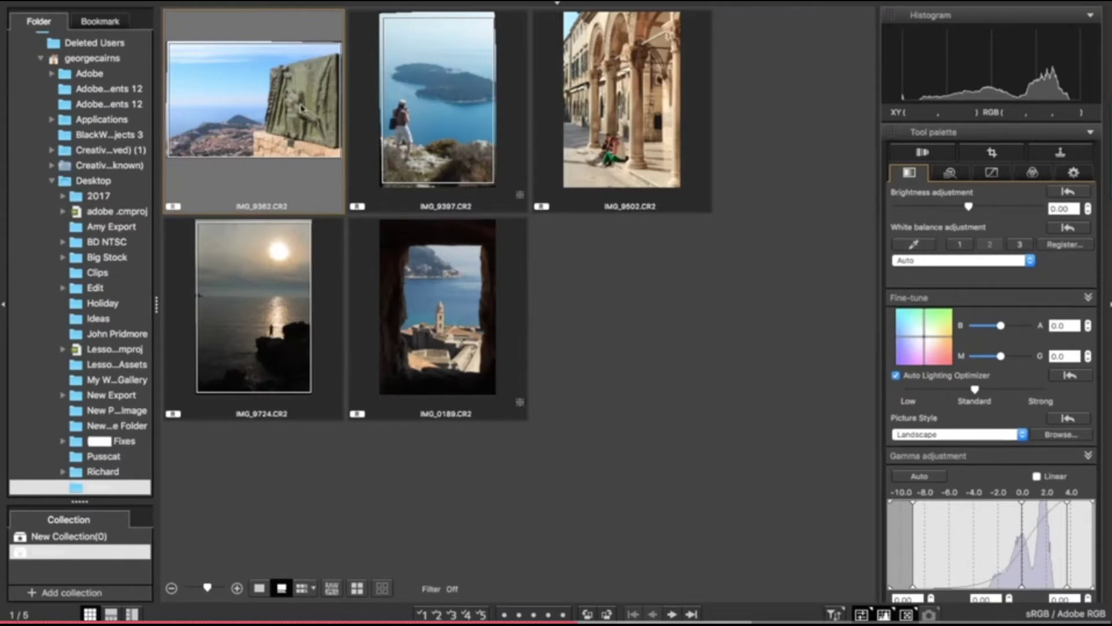
Step: Select all five photos and start File > Batch process
left_click(434, 328)
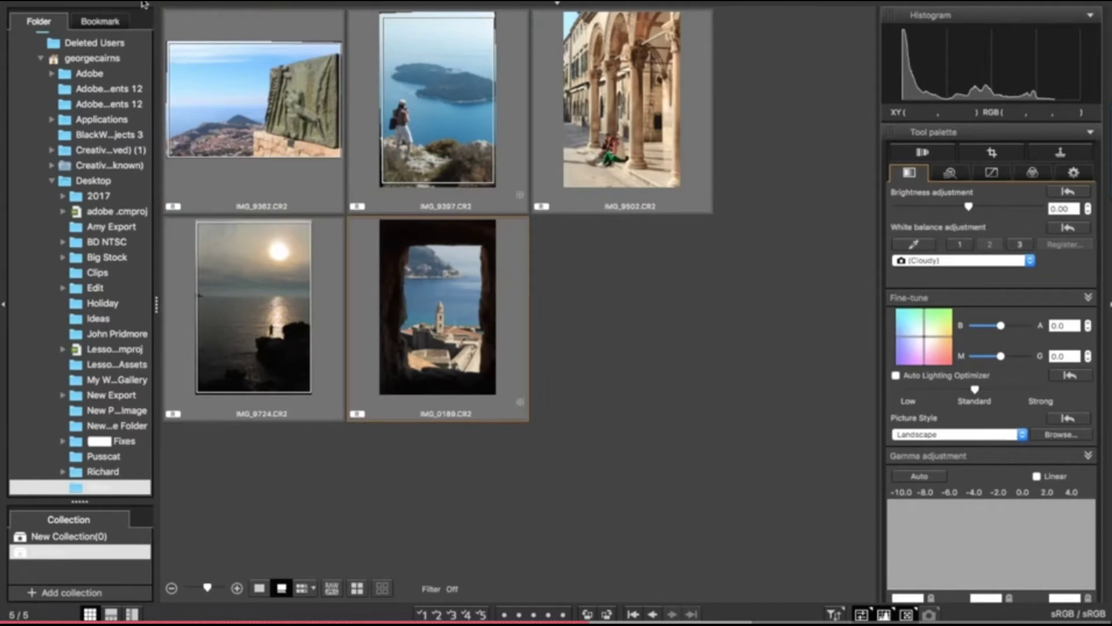
mouse_move(145, 3)
left_click(192, 7)
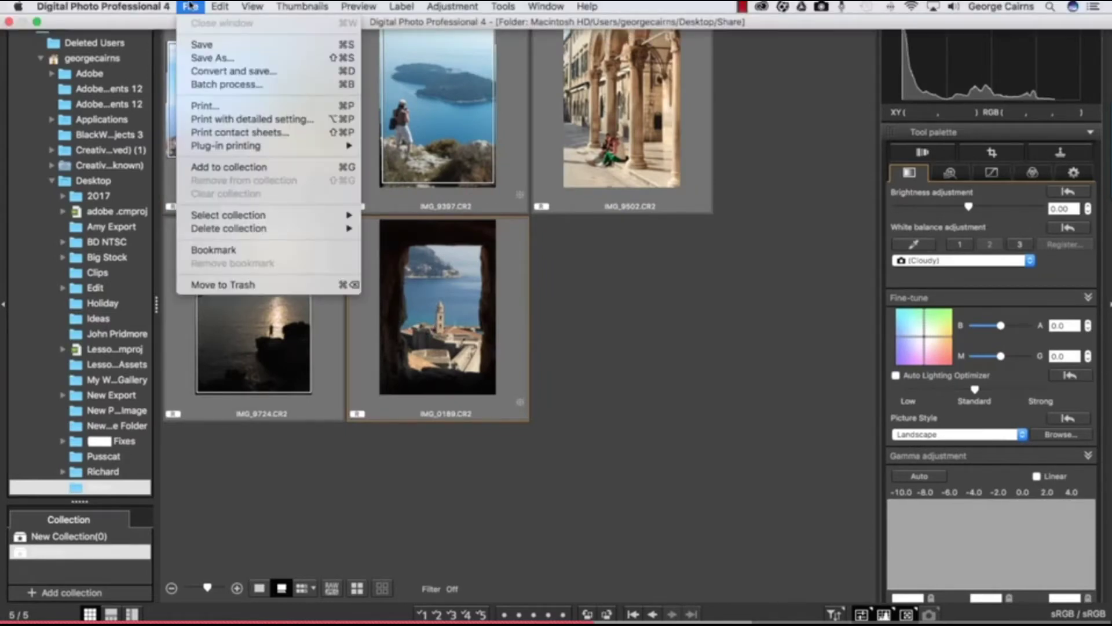
left_click(219, 85)
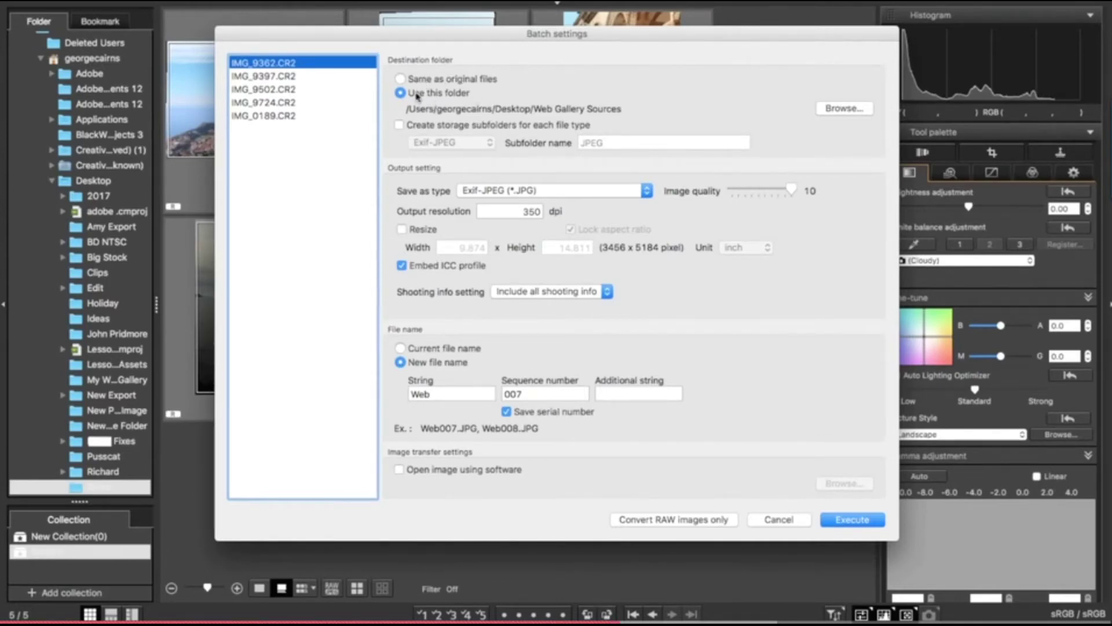
Step: Set the batch destination folder to Desktop > My Web Gallery
left_click(826, 108)
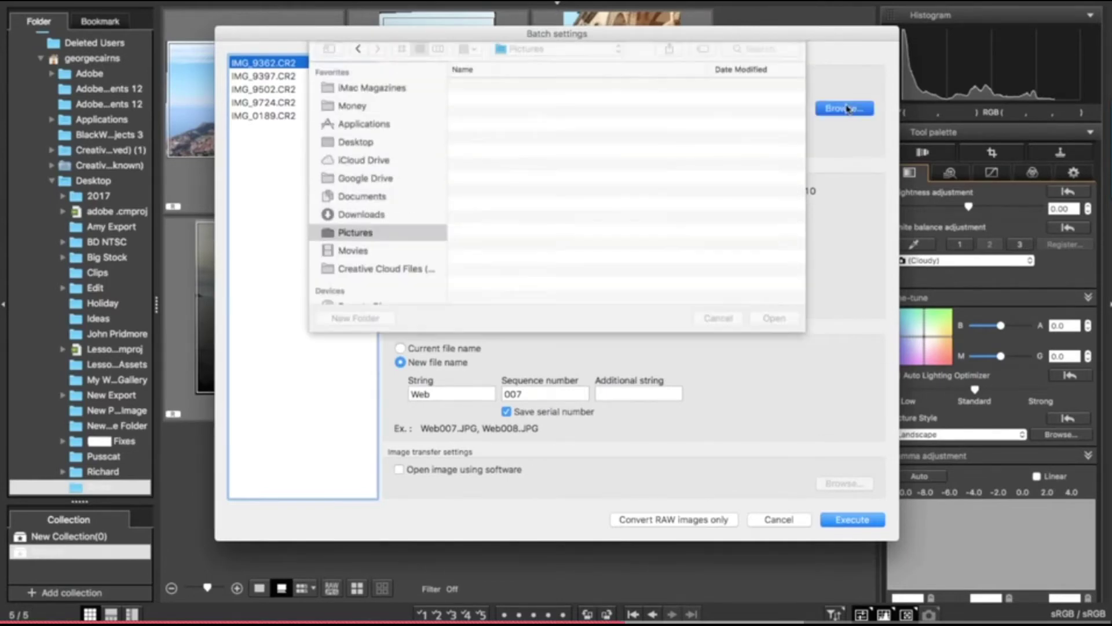
left_click(353, 152)
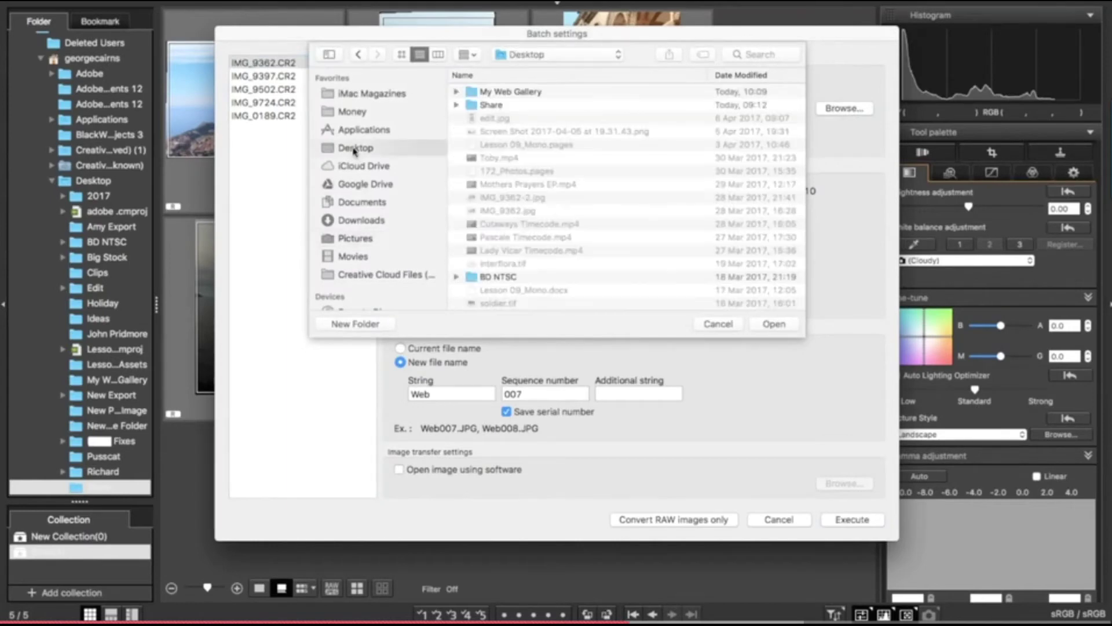
left_click(508, 94)
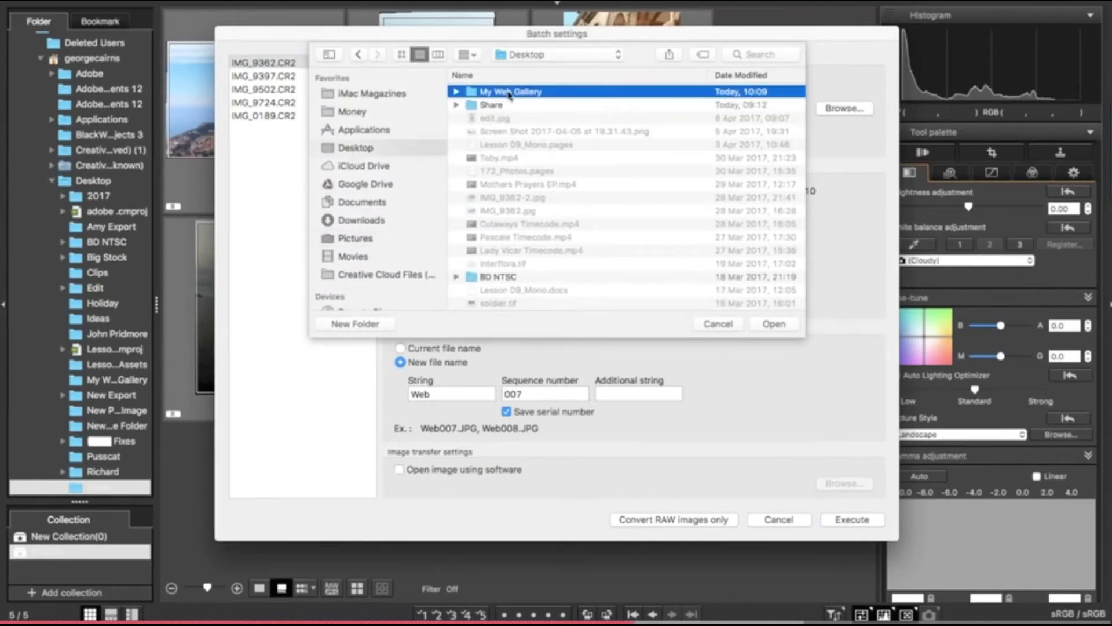
left_click(773, 324)
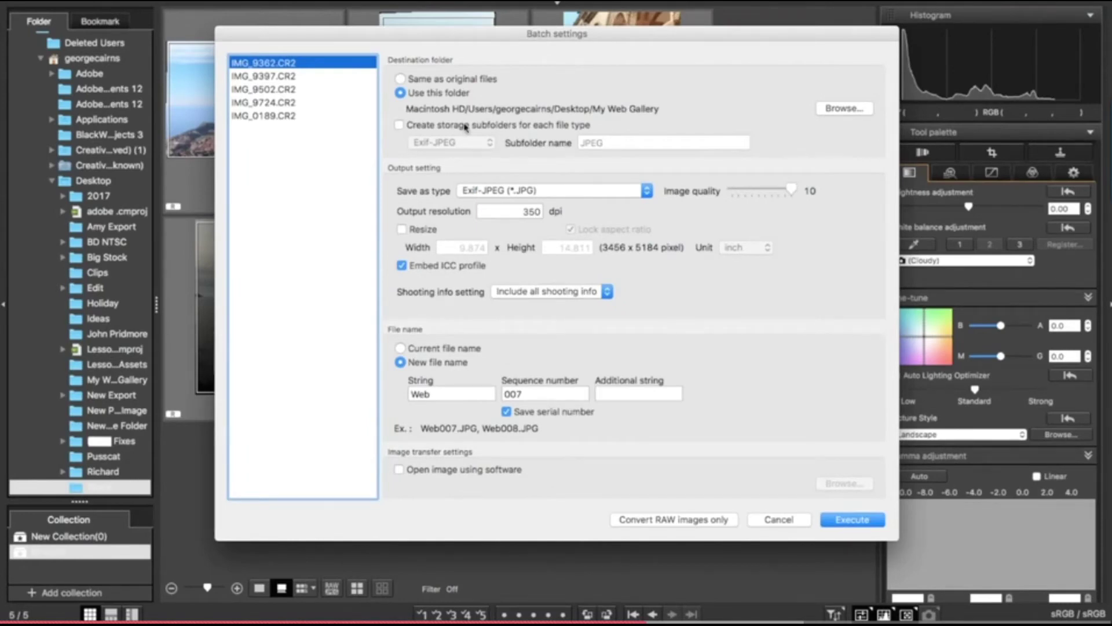
key("Tab")
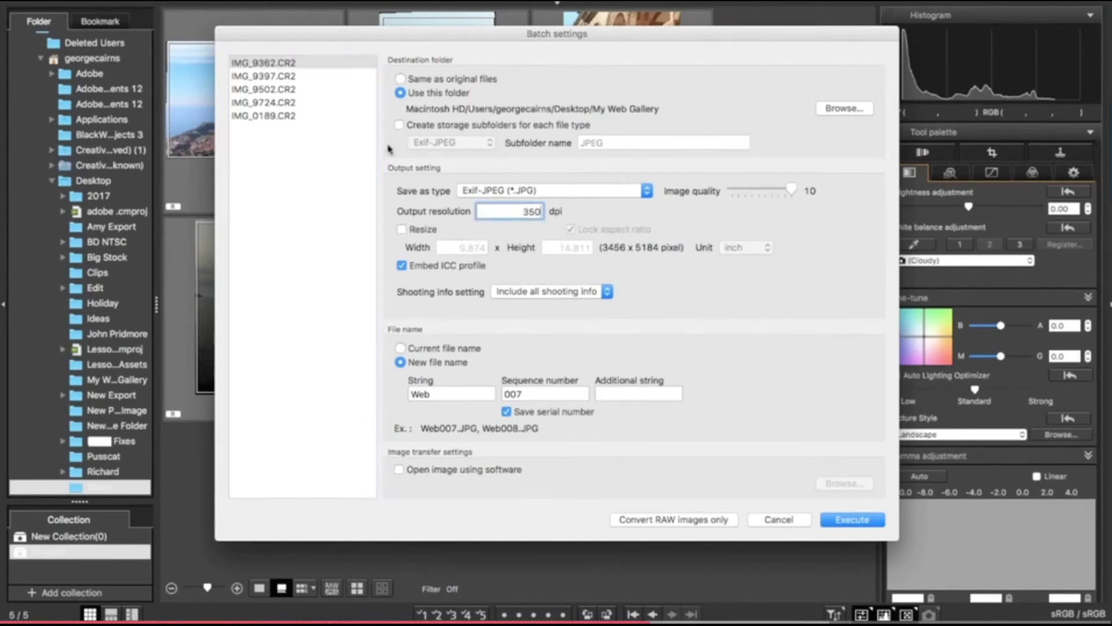
Step: Keep Exif-JPEG as the output type and set the output resolution to 100 dpi
left_click(559, 194)
left_click(559, 193)
left_click_drag(519, 211, 555, 211)
type("100")
key("Tab")
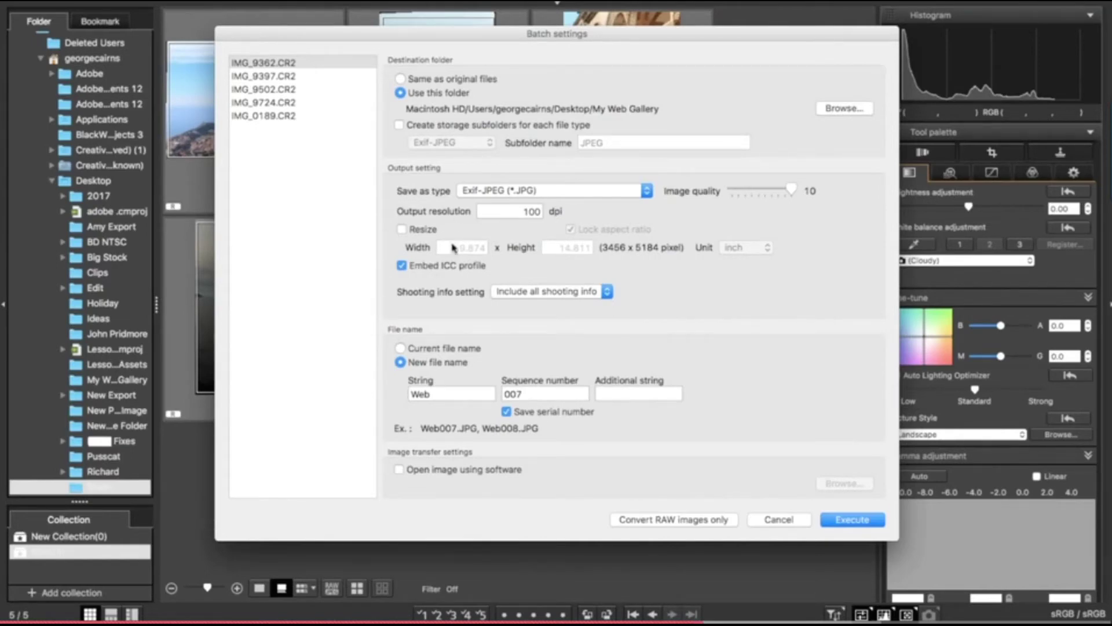
Step: Turn on resizing in pixels with width 1000, giving a height of 1500
left_click(401, 230)
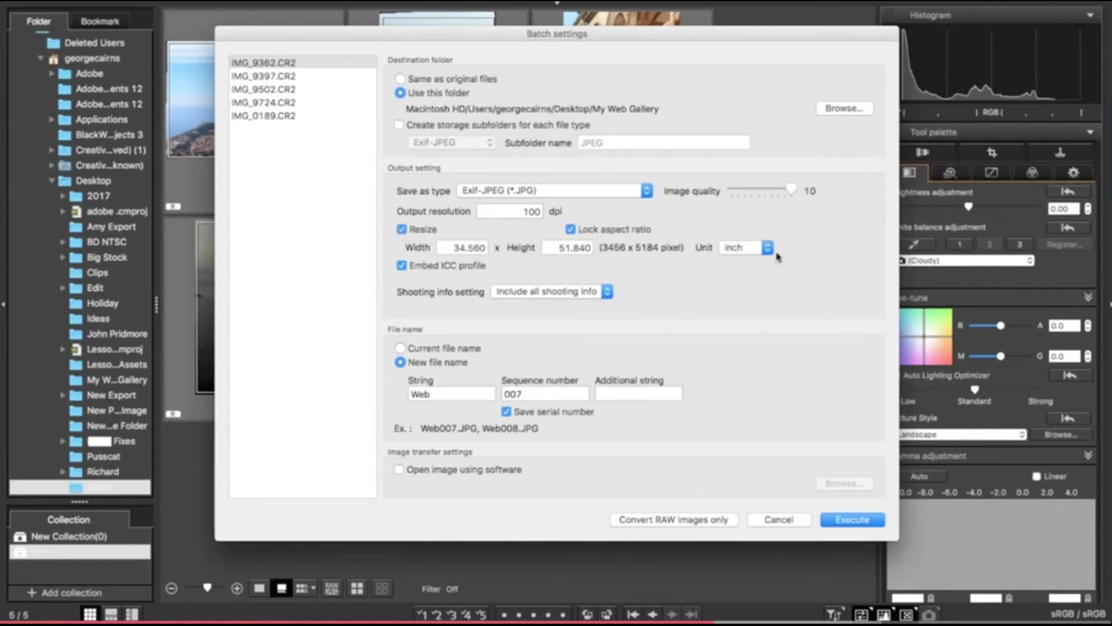
left_click(735, 250)
left_click(738, 260)
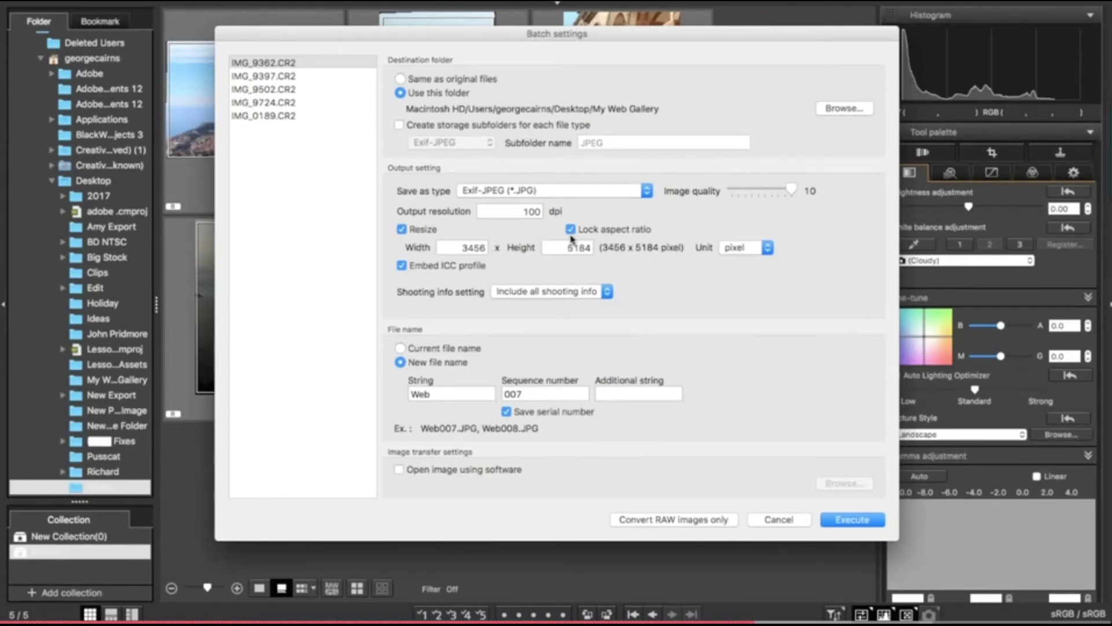
double_click(463, 245)
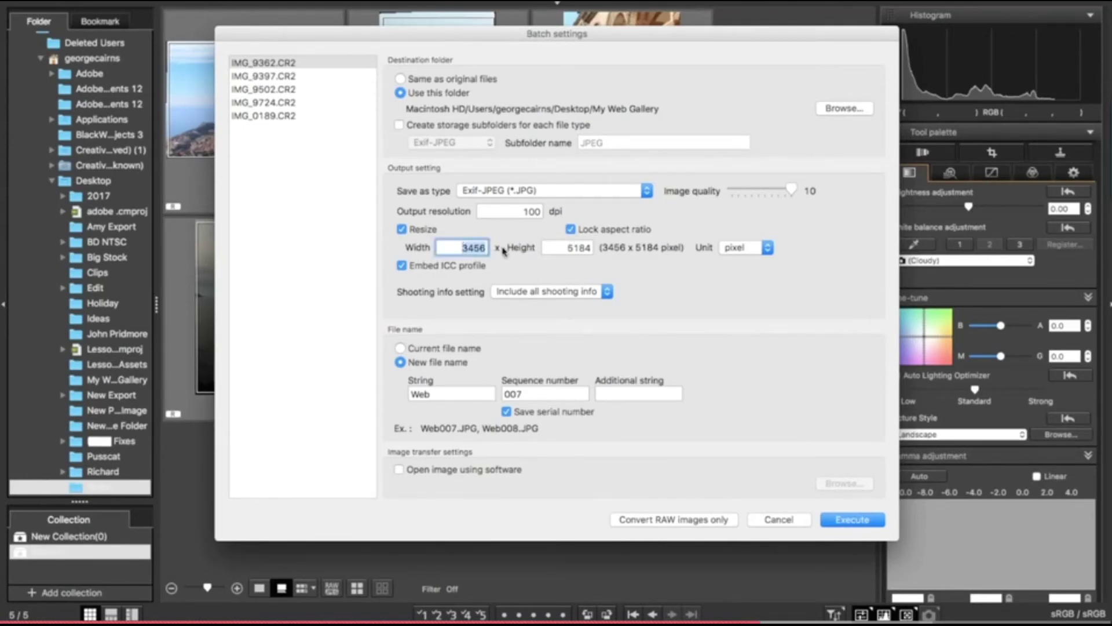
type("1000")
left_click(570, 247)
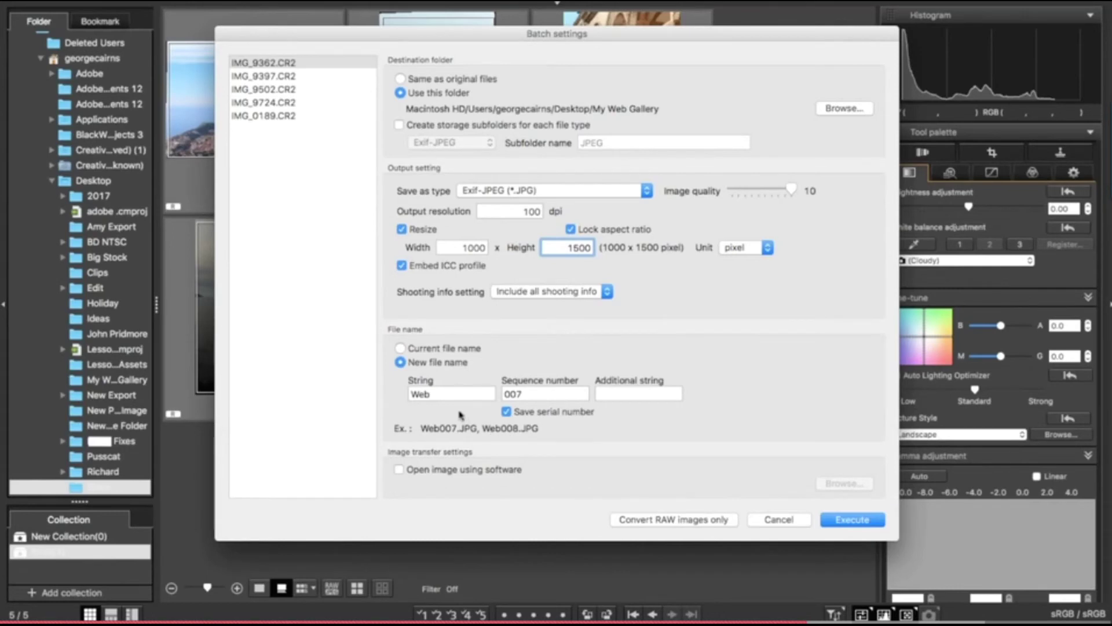
Step: Replace the base name Web with Croatia and restart the sequence number at 001
left_click_drag(433, 393, 401, 391)
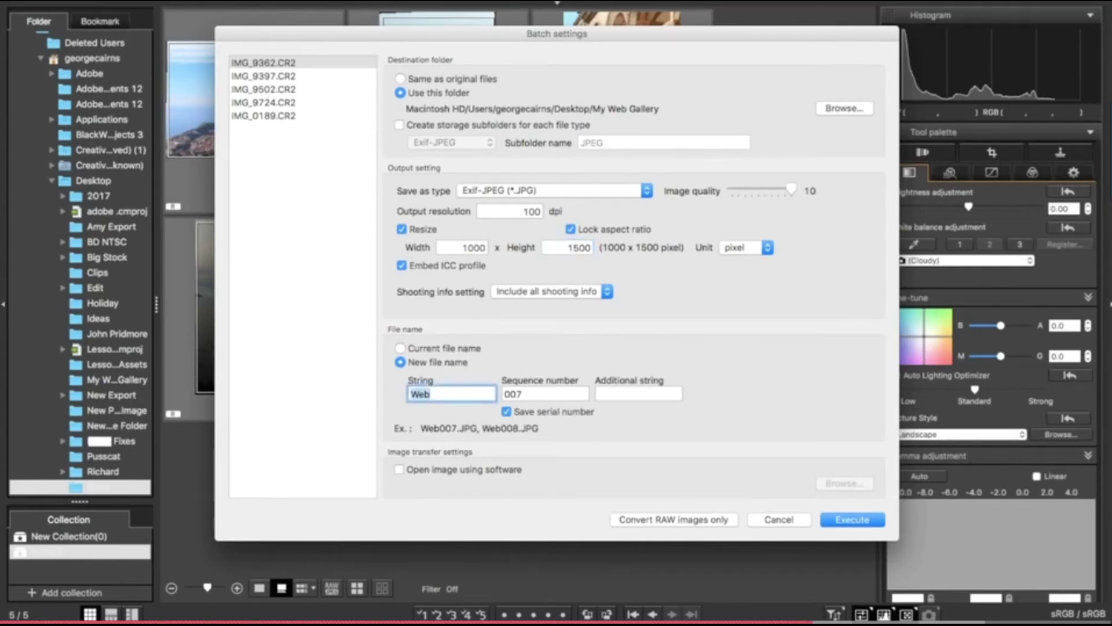
type("Croatia")
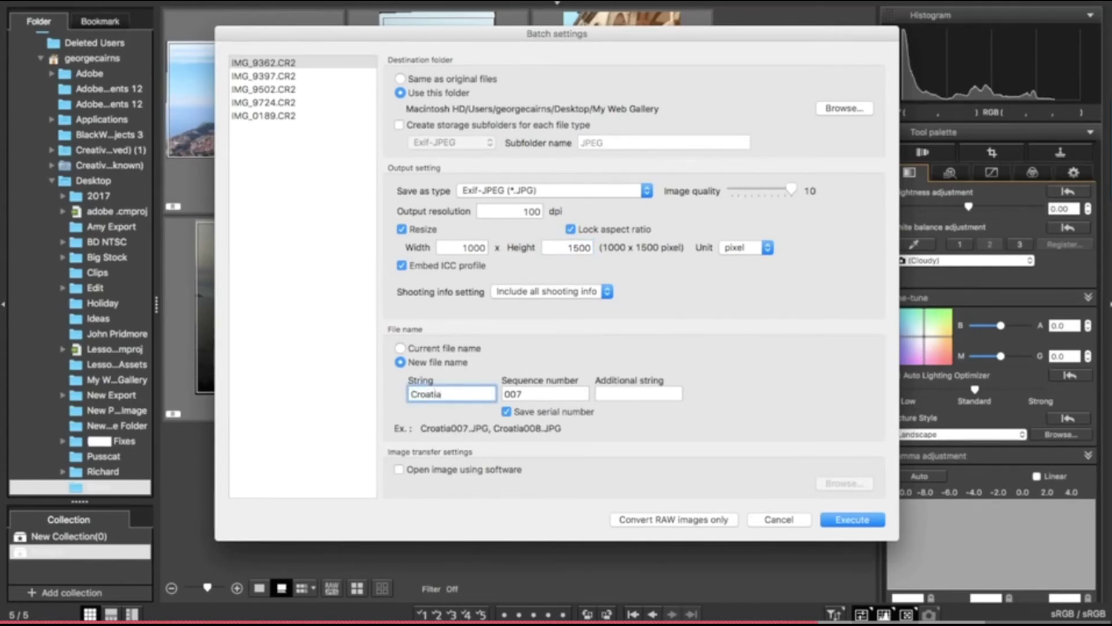
left_click(517, 393)
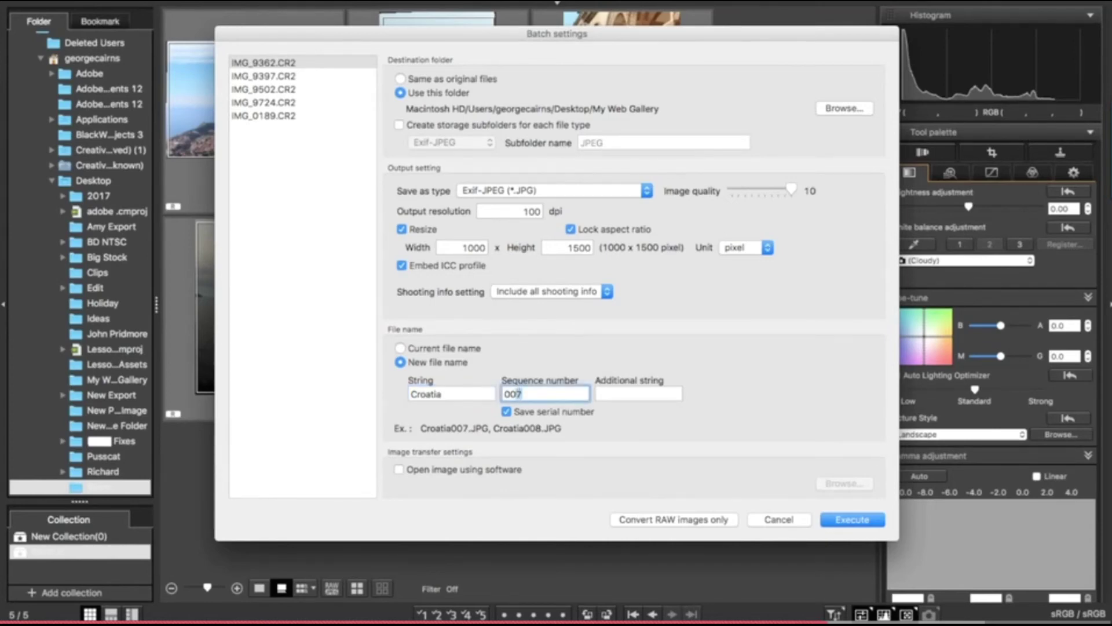
key("BackSpace")
type("1")
Step: Execute the batch conversion and preview Croatia002–Croatia004.JPG in Finder's Cover Flow
left_click(851, 520)
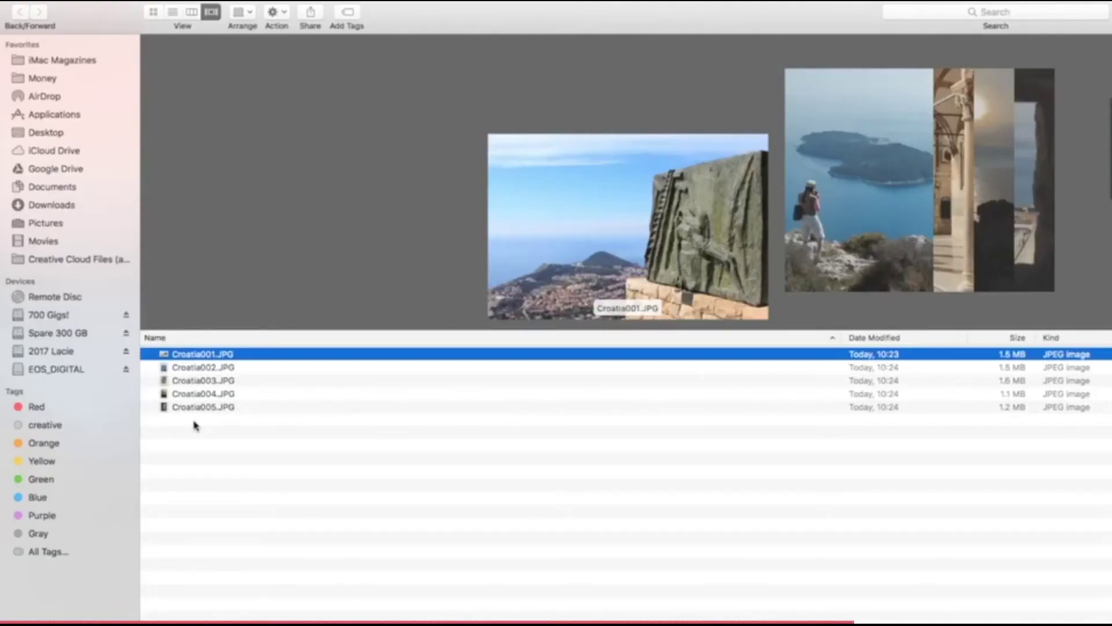
left_click(216, 367)
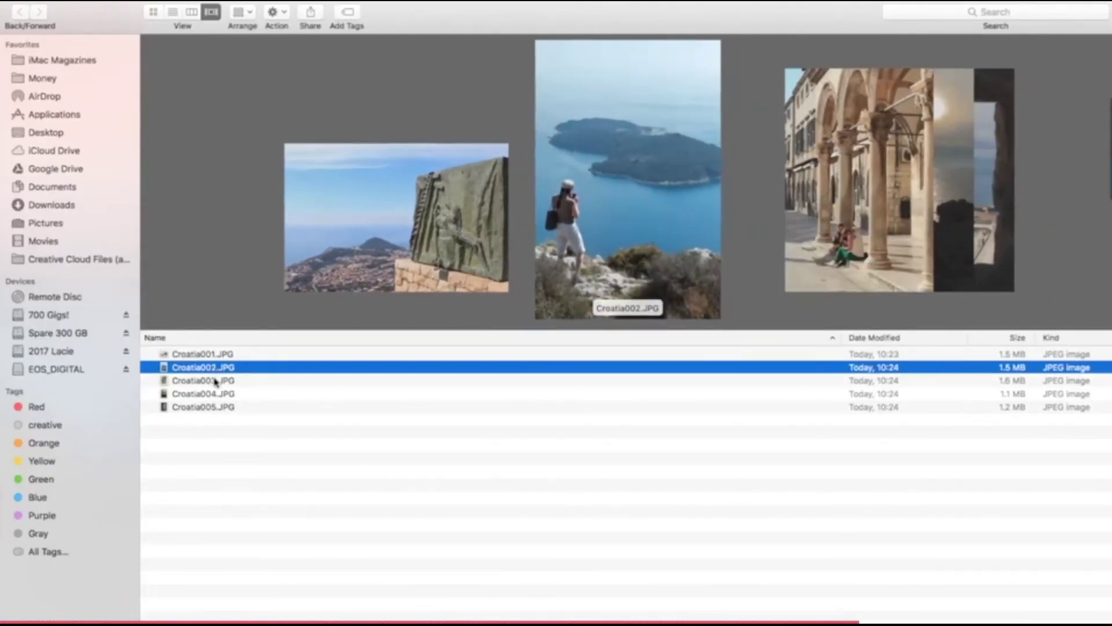
left_click(216, 381)
left_click(211, 395)
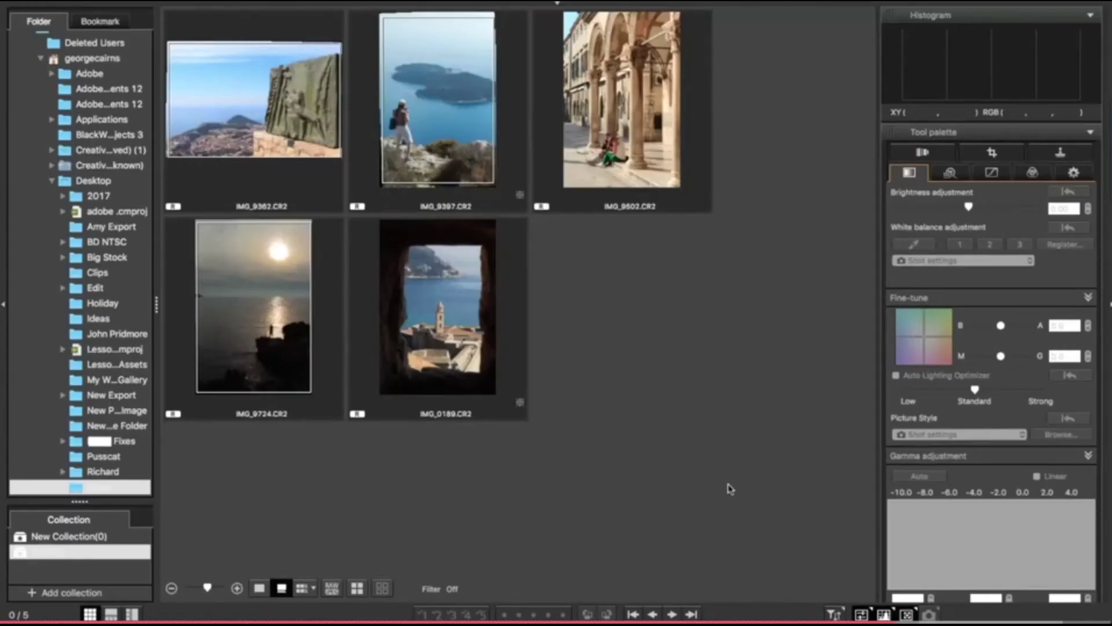
Step: Select the arcade photo IMG_9502 and set its work colour space to Adobe RGB
left_click(621, 168)
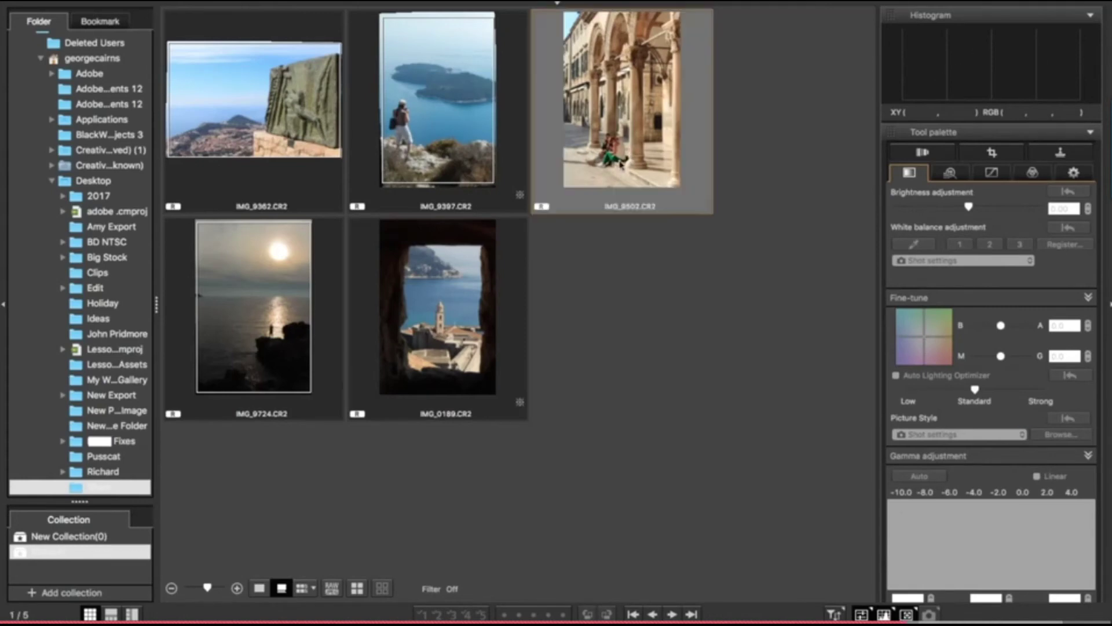
mouse_move(534, 5)
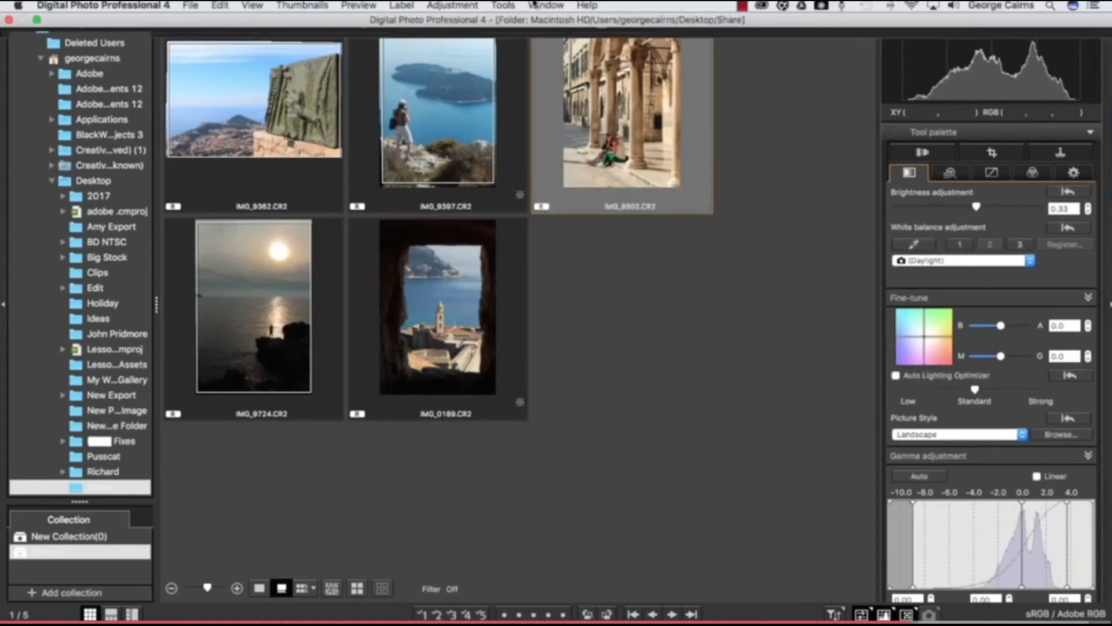
left_click(463, 8)
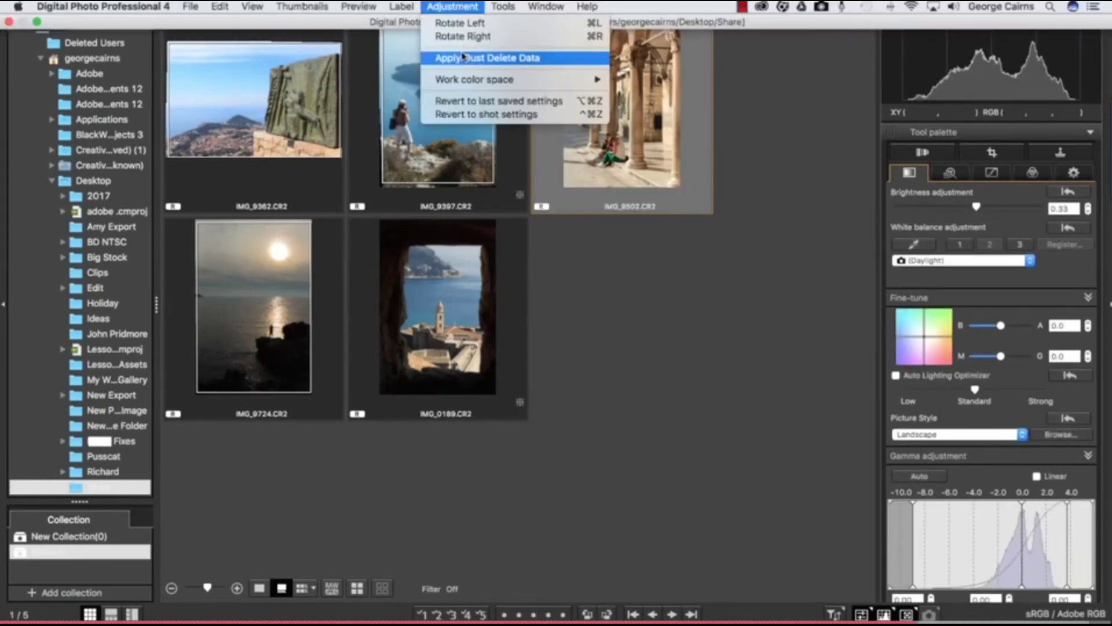
mouse_move(556, 81)
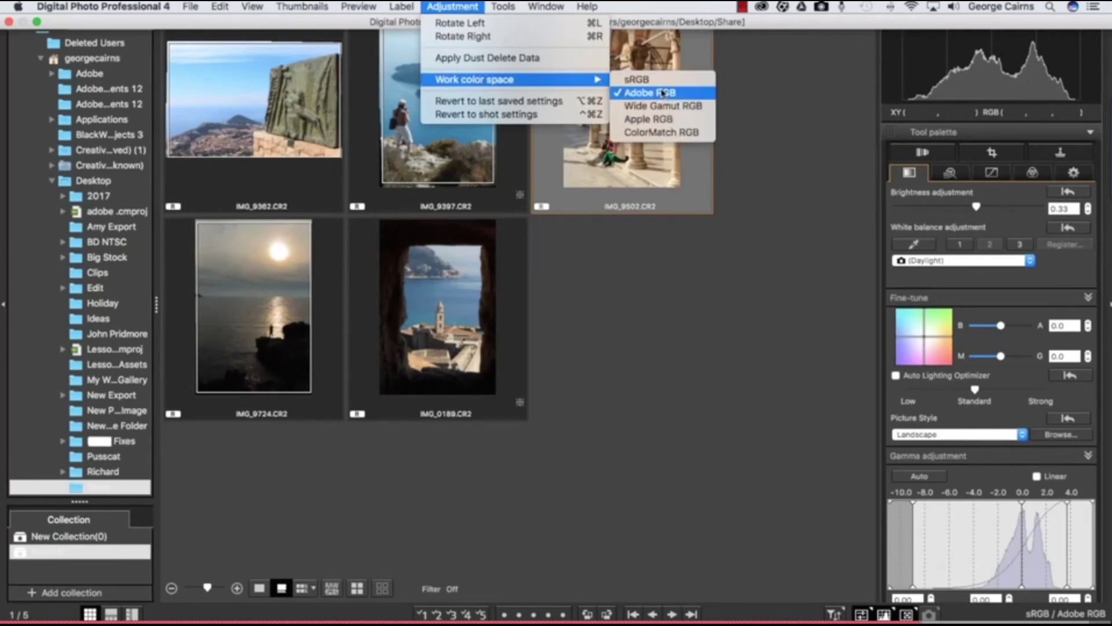
left_click(698, 97)
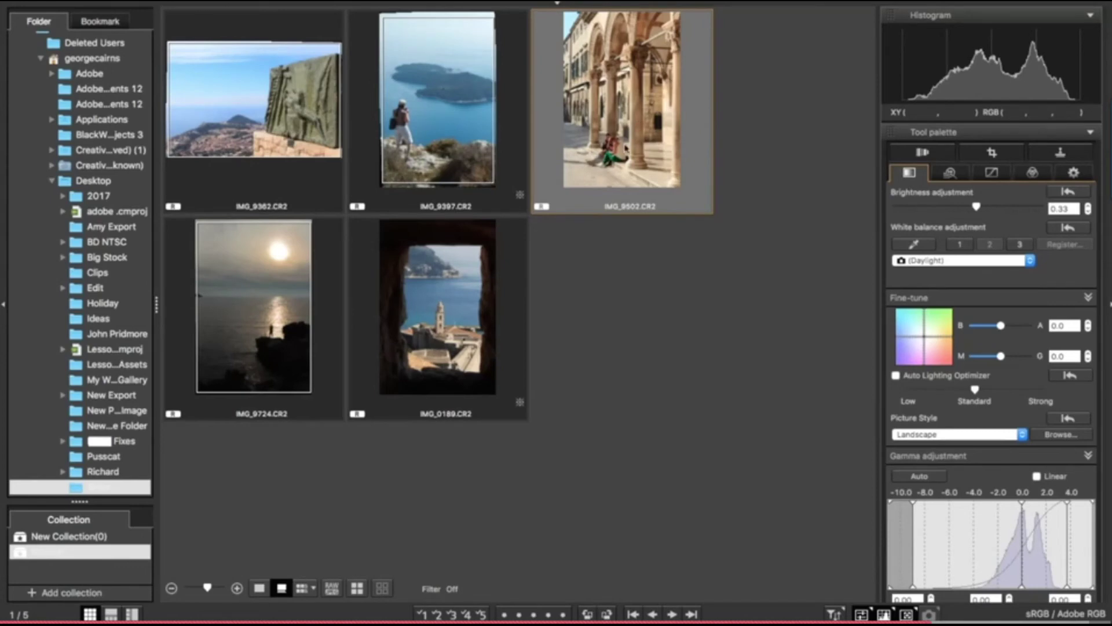
Step: Open the Print dialog for the arcade photo, trying landscape before returning to portrait
mouse_move(559, 9)
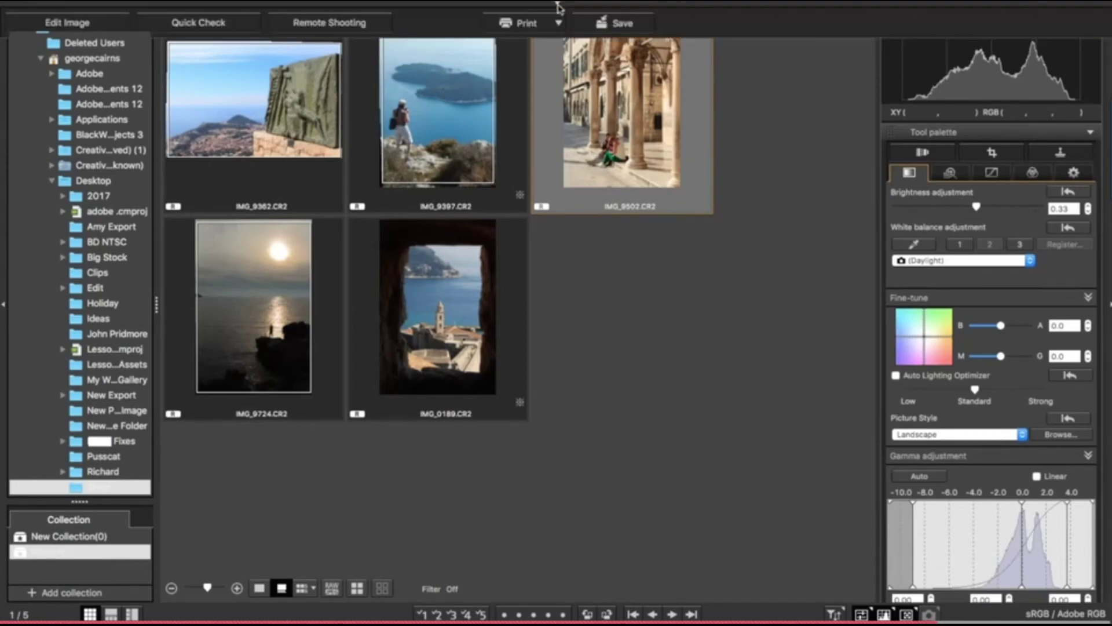
left_click(549, 23)
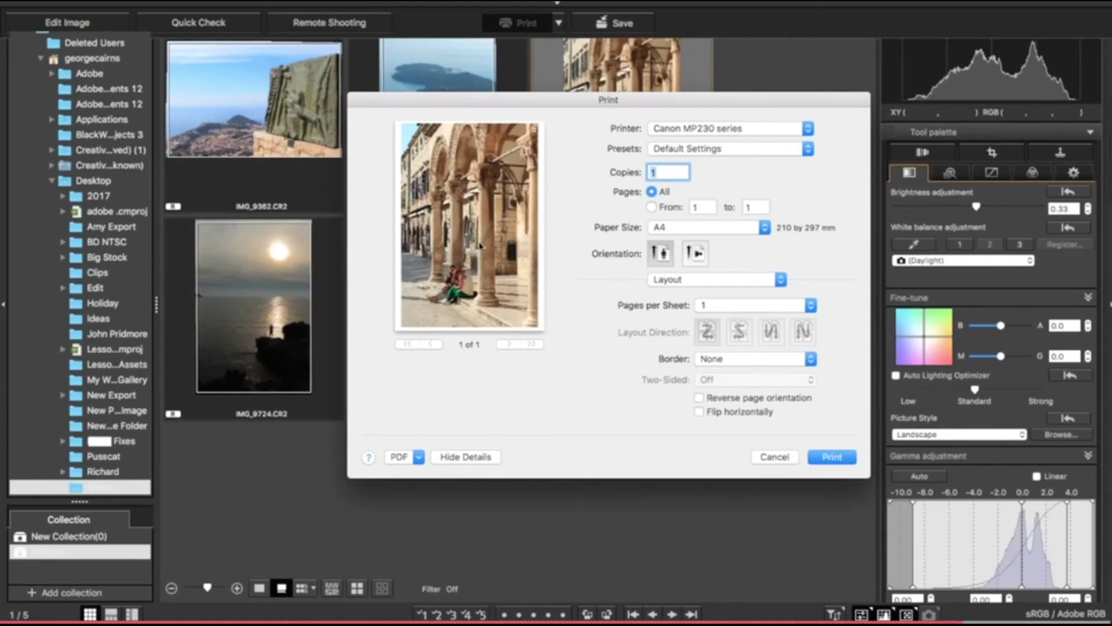
left_click(697, 253)
left_click(659, 253)
Step: In the Quality & Media pane, set the media type to Photo Papers > Glossy Photo Paper
left_click(691, 280)
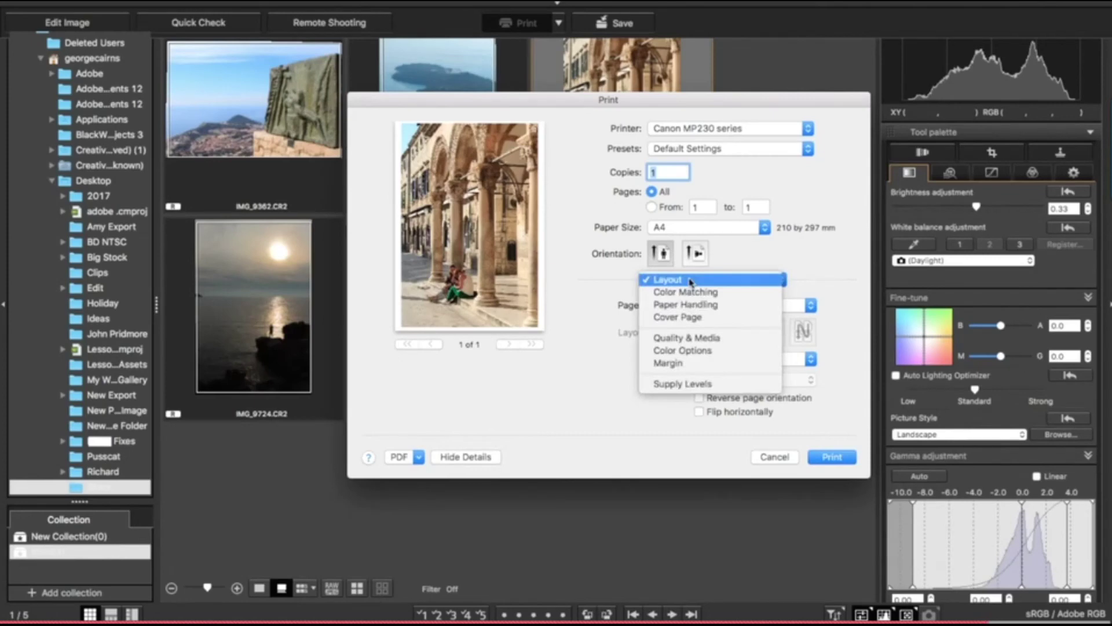
left_click(705, 341)
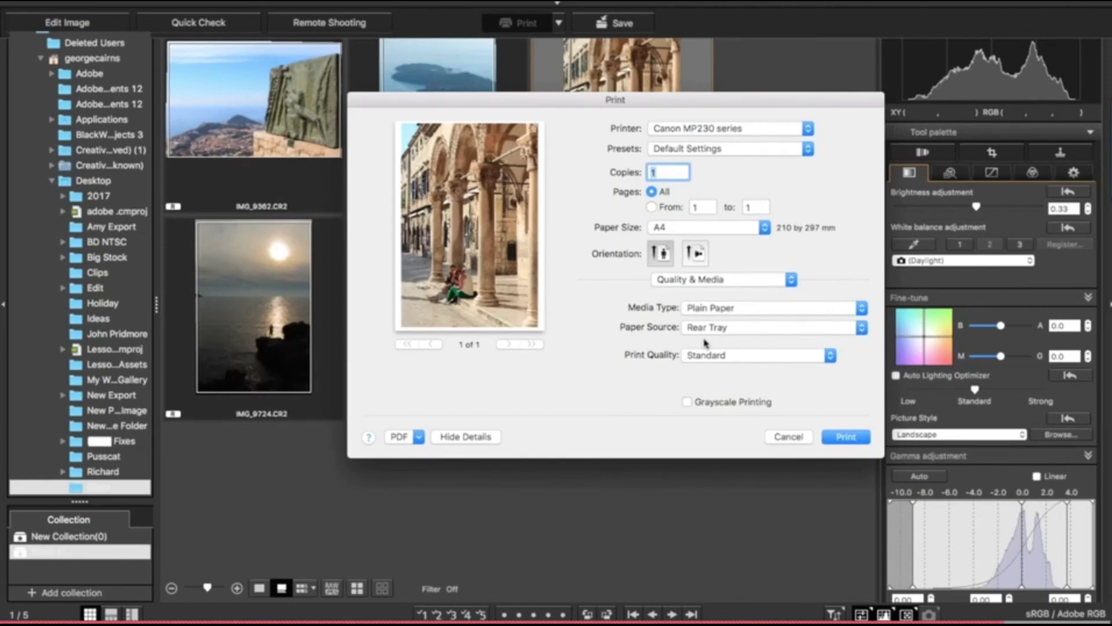
left_click(729, 309)
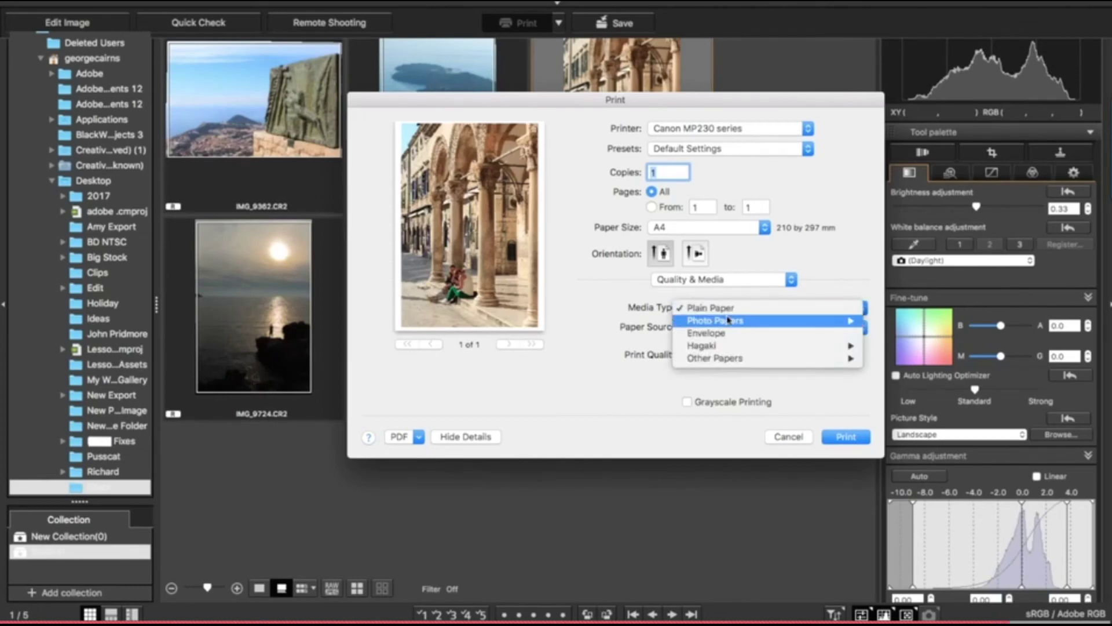
mouse_move(729, 321)
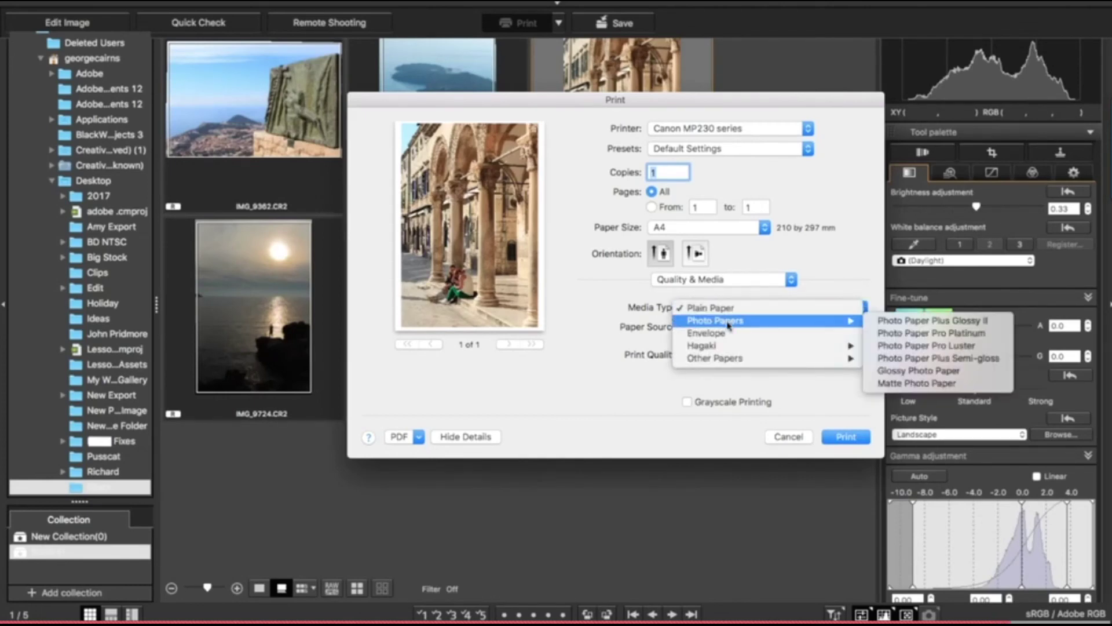
left_click(938, 371)
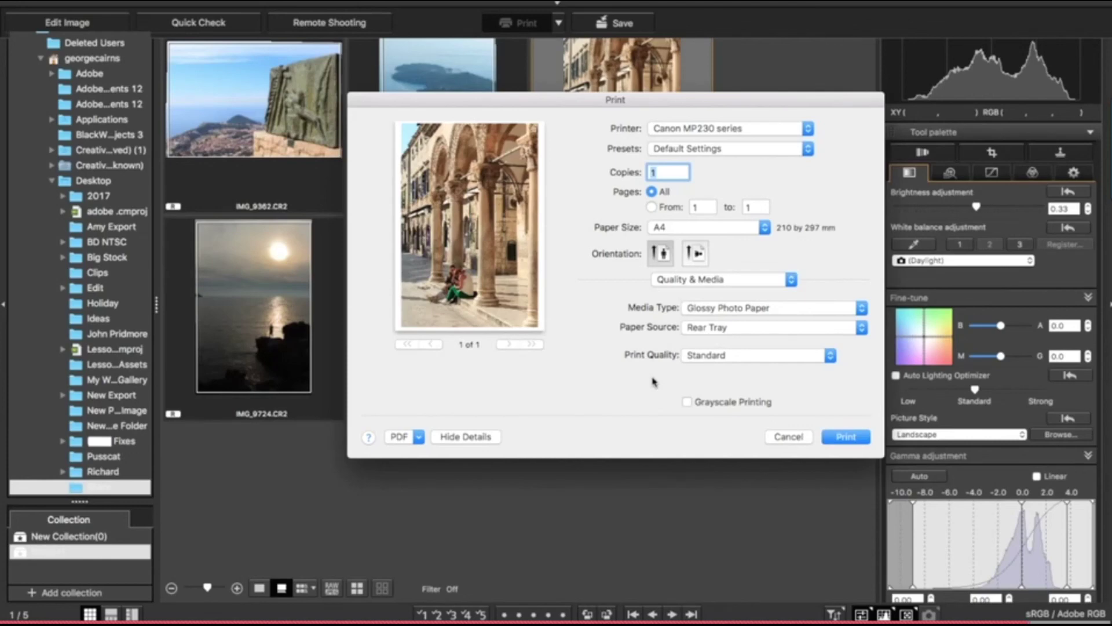
Step: Set print quality to High and print the arcade photo
left_click(692, 355)
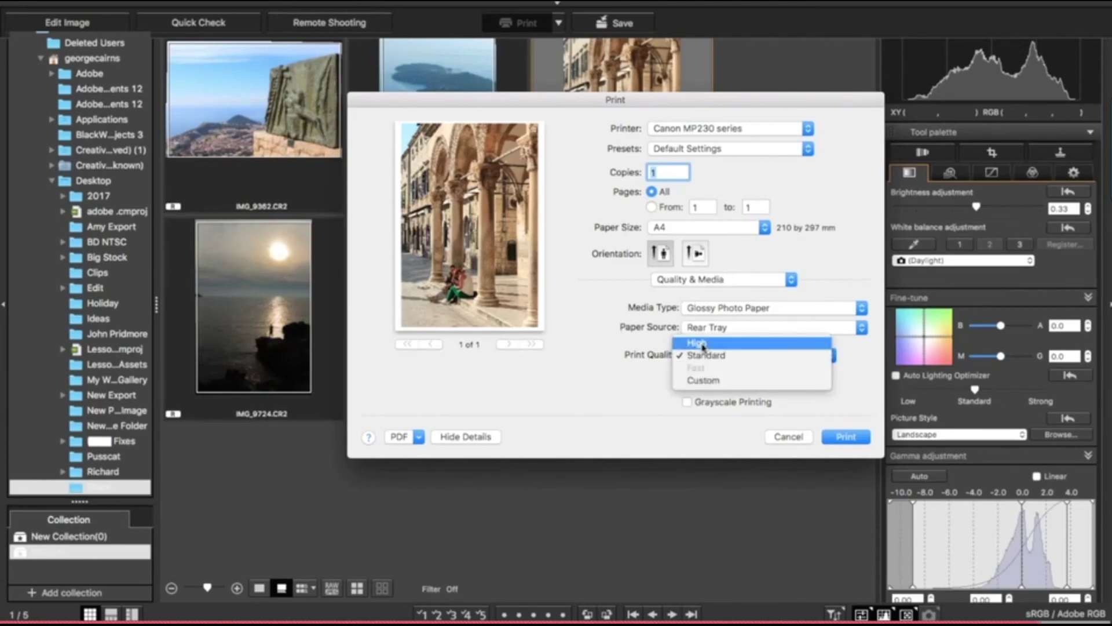
left_click(703, 346)
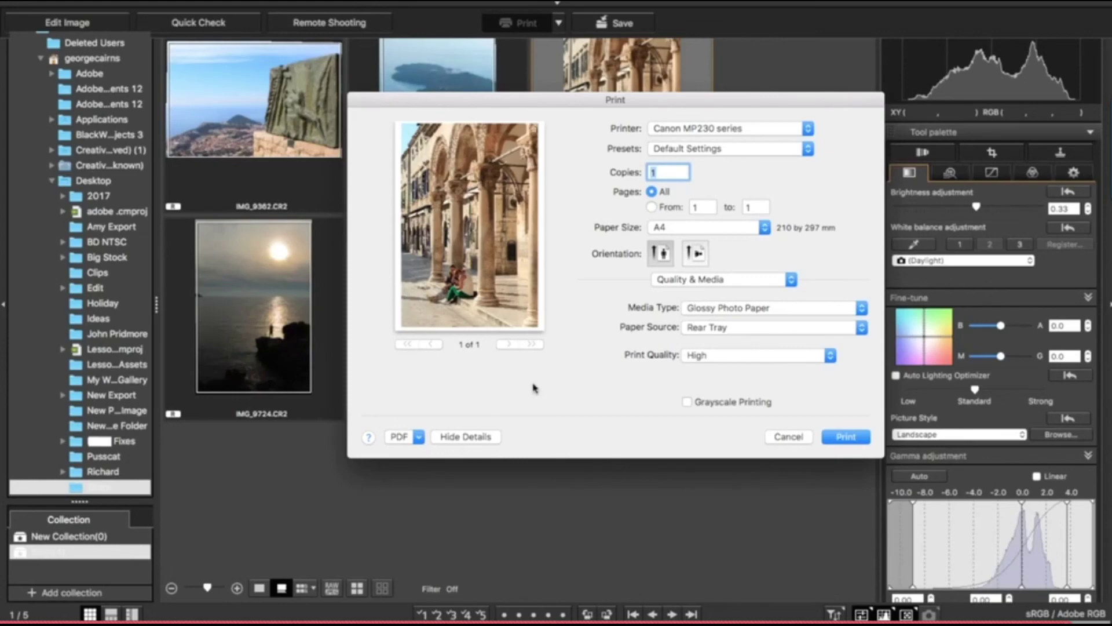
left_click(837, 440)
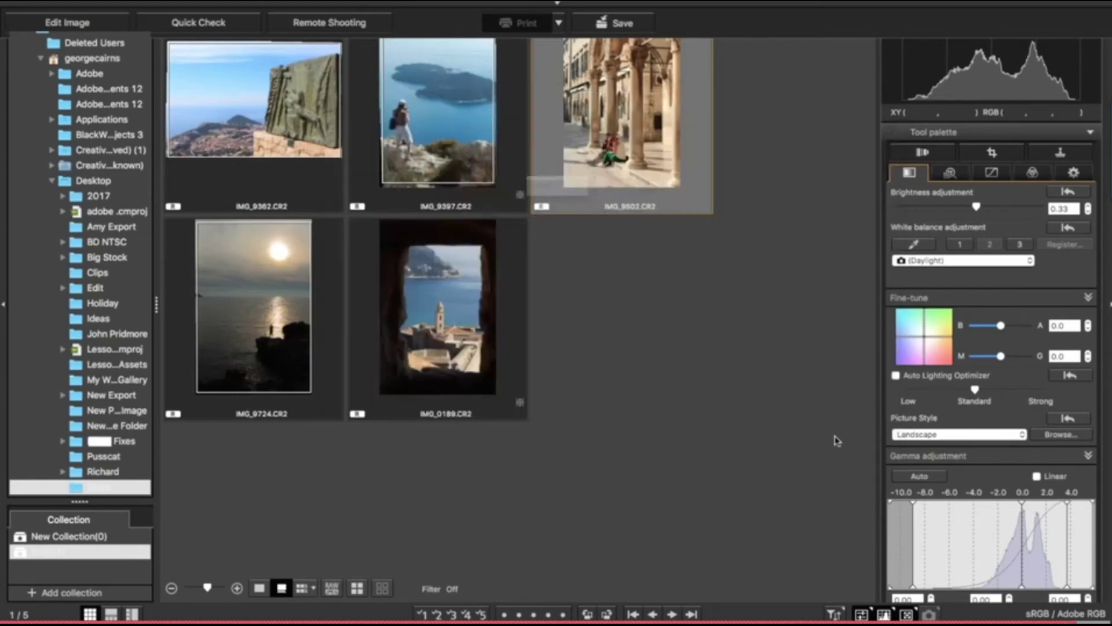